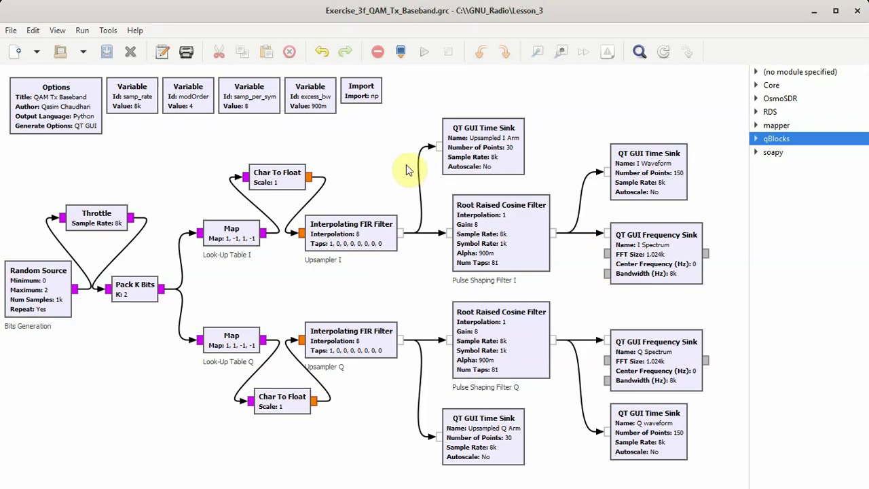
Step: Filter the block library to complex-type blocks by searching for 'comple'
{"action": "key", "text": "ctrl+f"}
{"action": "type", "text": "comple"}
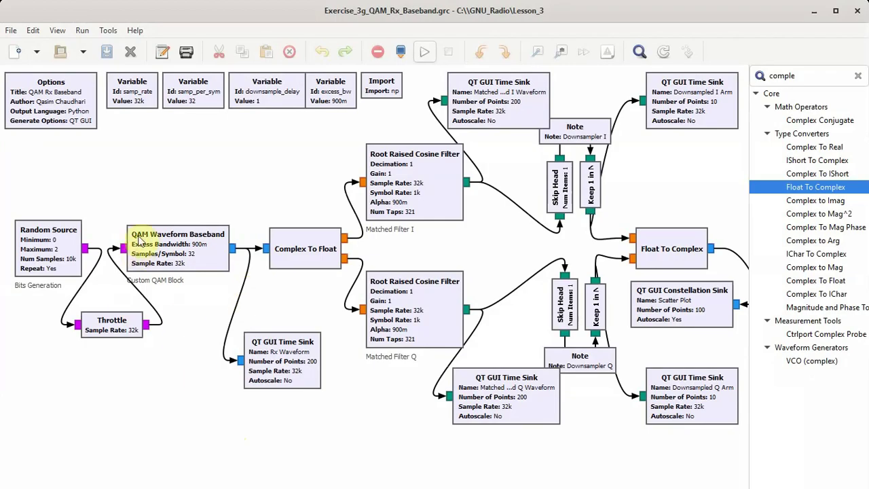
Step: Check the QAM Waveform Baseband block's parameters unchanged, then open qTx_QAM_Baseband.grc in a new tab
{"action": "double_click", "coordinate": [197, 249]}
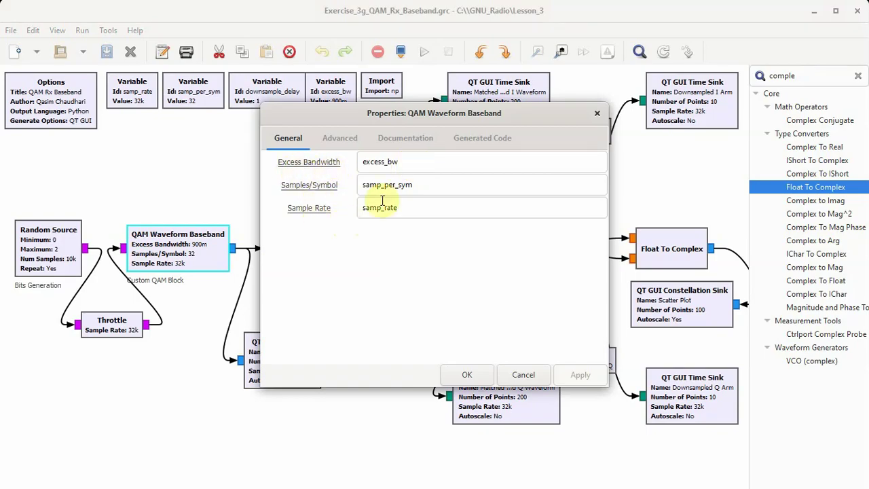
{"action": "left_click", "coordinate": [502, 375]}
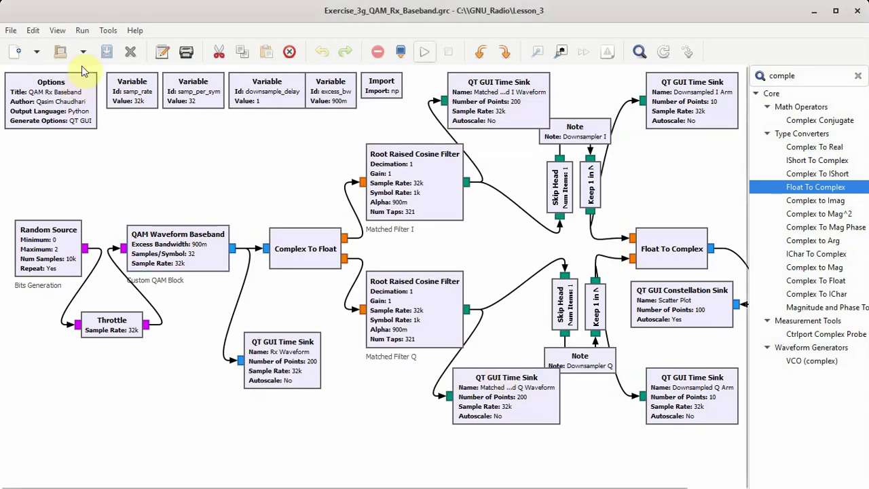
{"action": "left_click", "coordinate": [60, 51]}
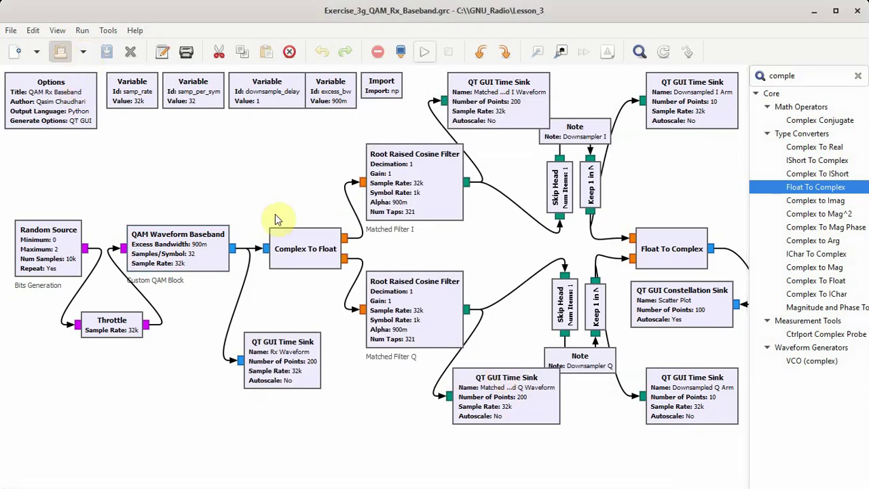
{"action": "double_click", "coordinate": [136, 204]}
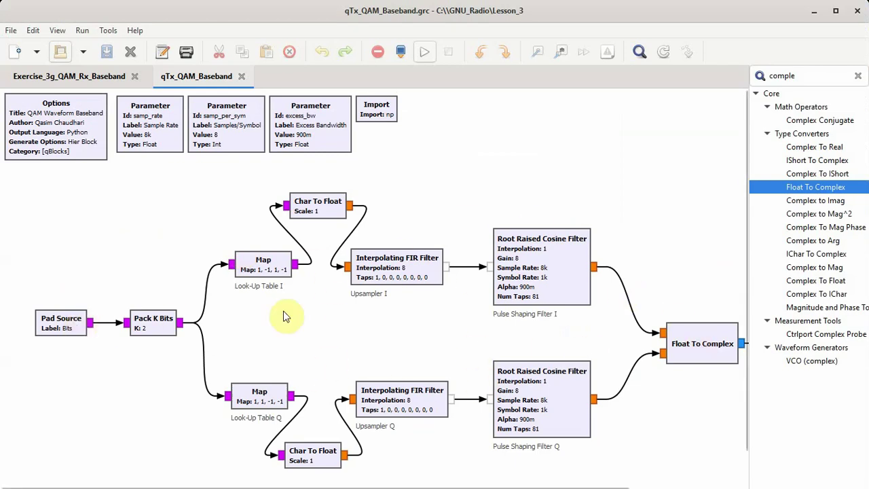
Step: Close the qTx_QAM_Baseband tab to return to the QAM Rx Baseband flowgraph
{"action": "left_click", "coordinate": [242, 77]}
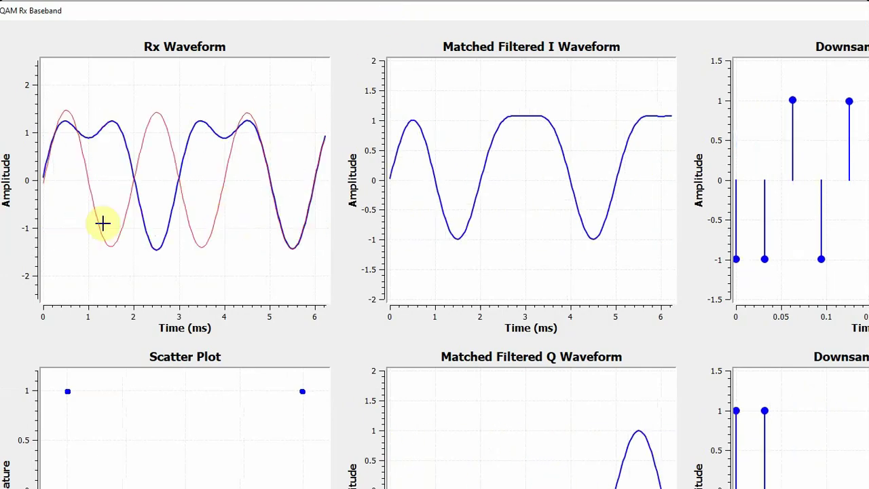
Step: Reposition and scroll the receiver plot window until the four-point ±1 Scatter Plot is fully visible
{"action": "left_click", "coordinate": [305, 18]}
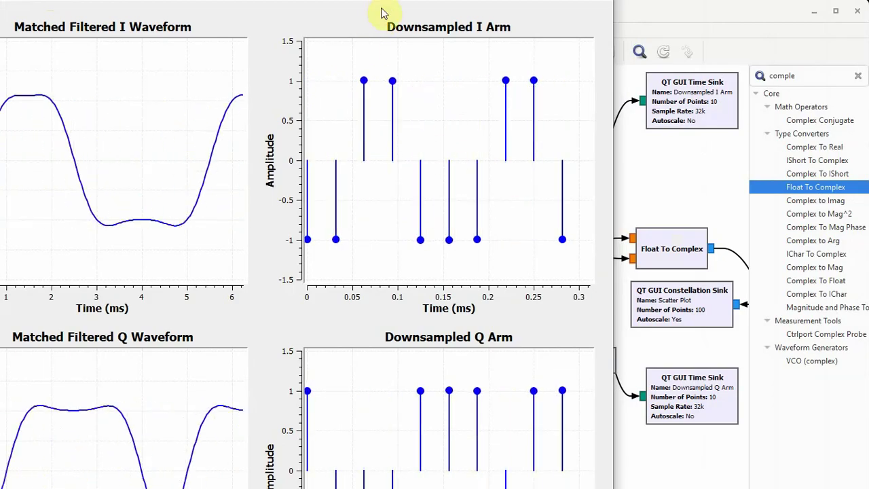
{"action": "left_click_drag", "start_coordinate": [381, 3], "coordinate": [409, 0]}
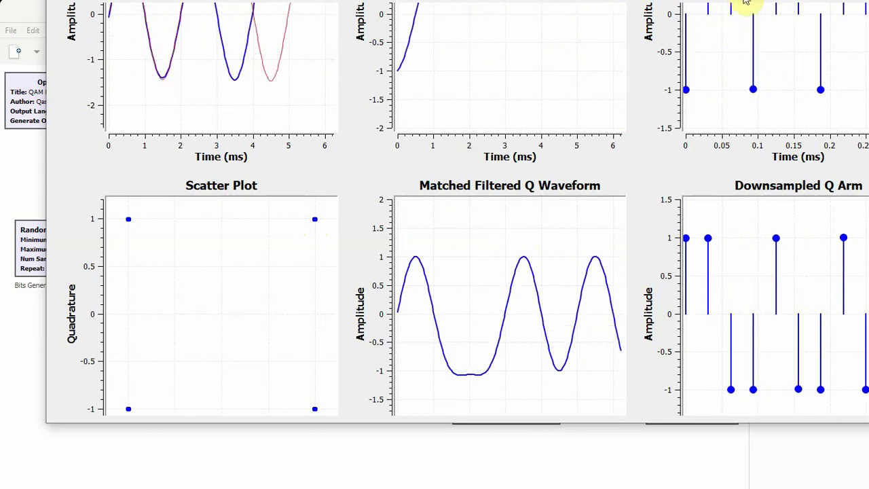
{"action": "left_click_drag", "start_coordinate": [743, 4], "coordinate": [730, 68]}
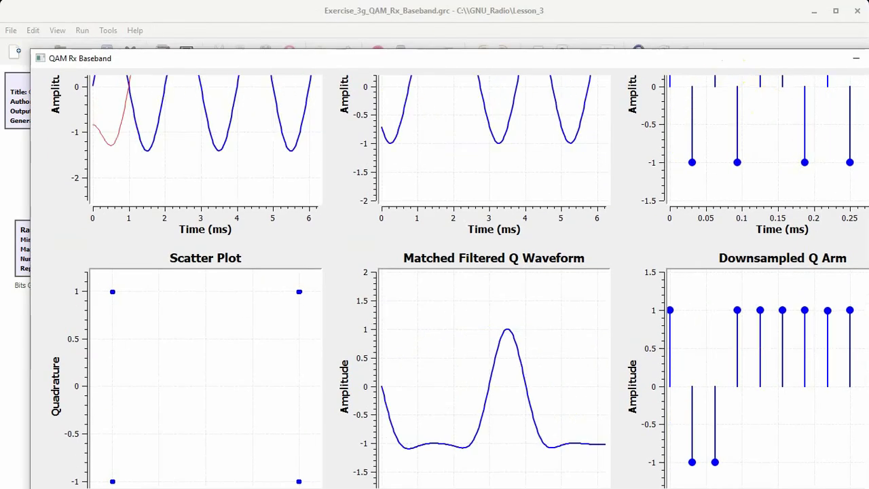
{"action": "scroll", "coordinate": [735, 110], "scroll_direction": "up", "scroll_amount": 3}
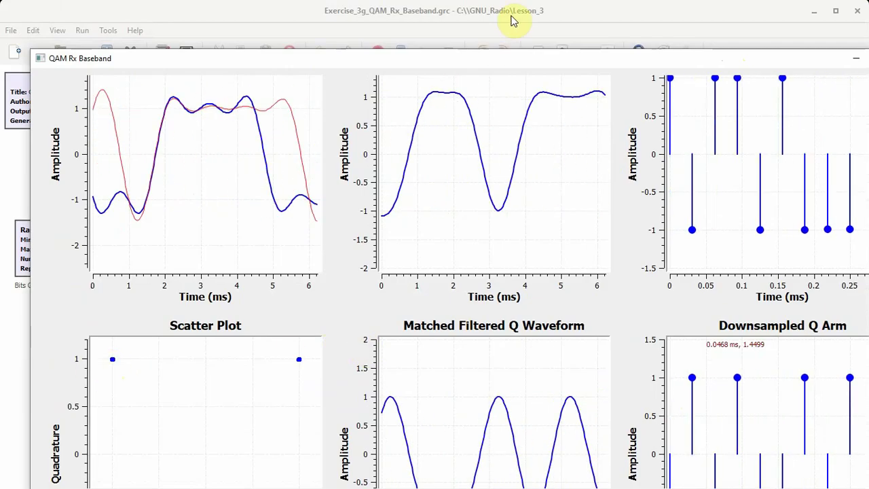
{"action": "left_click_drag", "start_coordinate": [508, 61], "coordinate": [520, 2]}
{"action": "scroll", "coordinate": [722, 58], "scroll_direction": "down", "scroll_amount": 3}
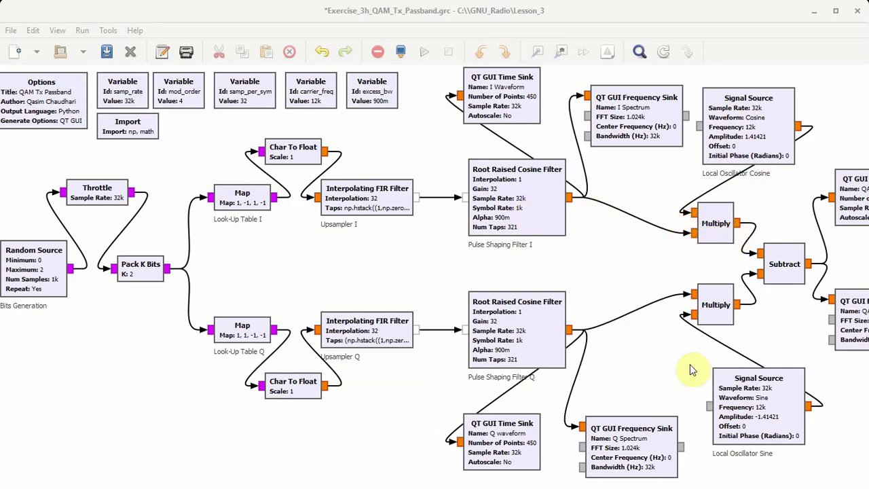
{"action": "double_click", "coordinate": [760, 408]}
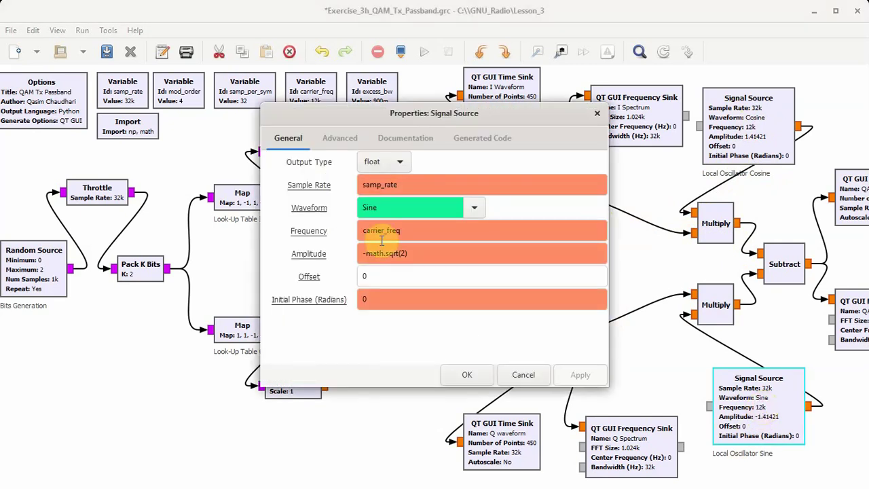
{"action": "left_click", "coordinate": [520, 375]}
{"action": "double_click", "coordinate": [746, 135]}
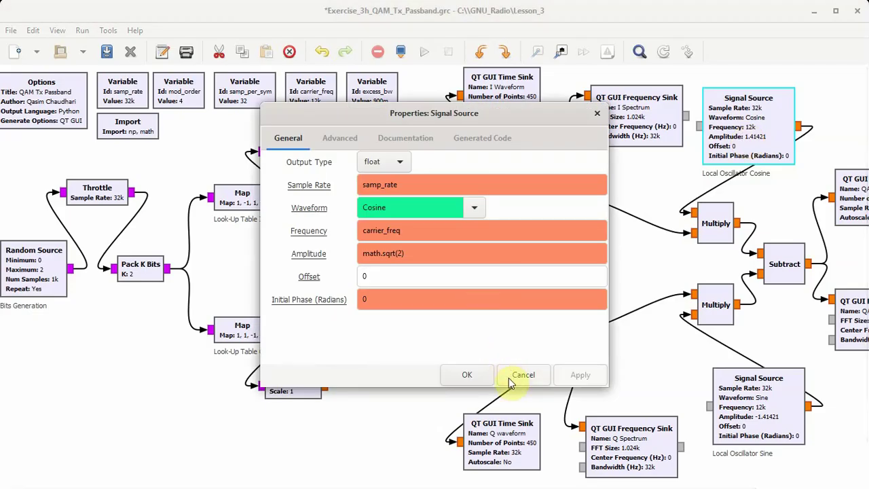
{"action": "left_click", "coordinate": [520, 375]}
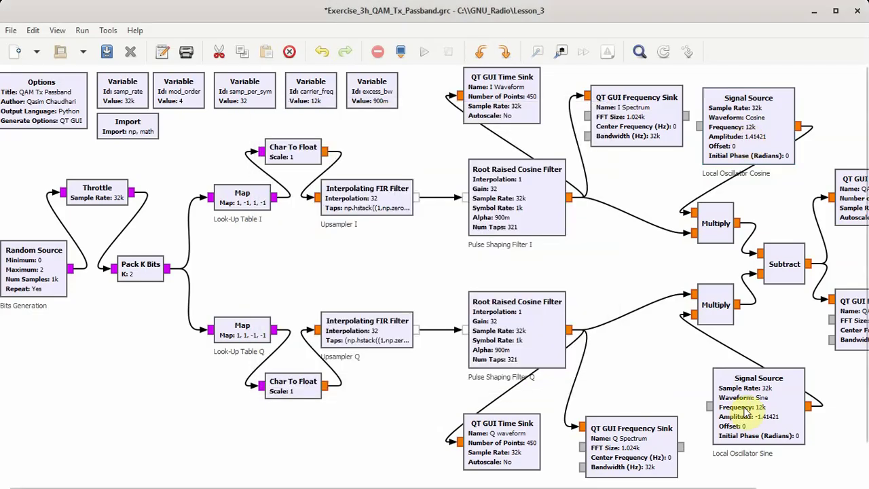
{"action": "double_click", "coordinate": [745, 409]}
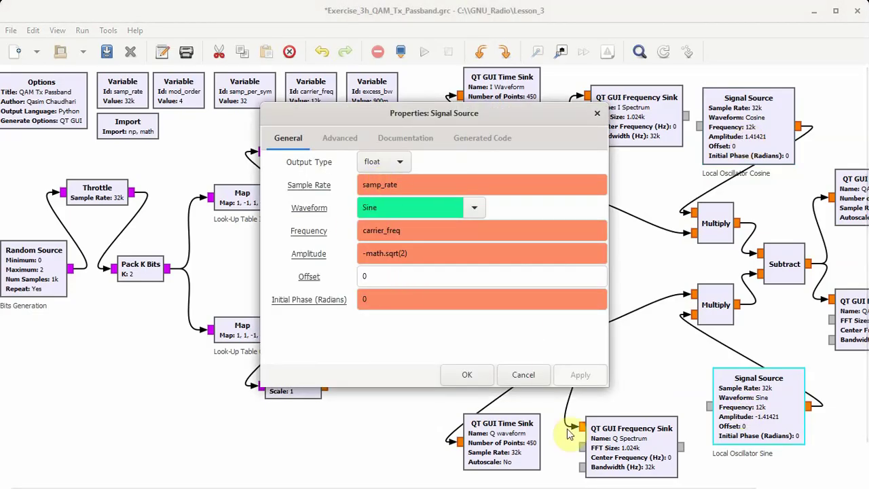
{"action": "left_click", "coordinate": [524, 376]}
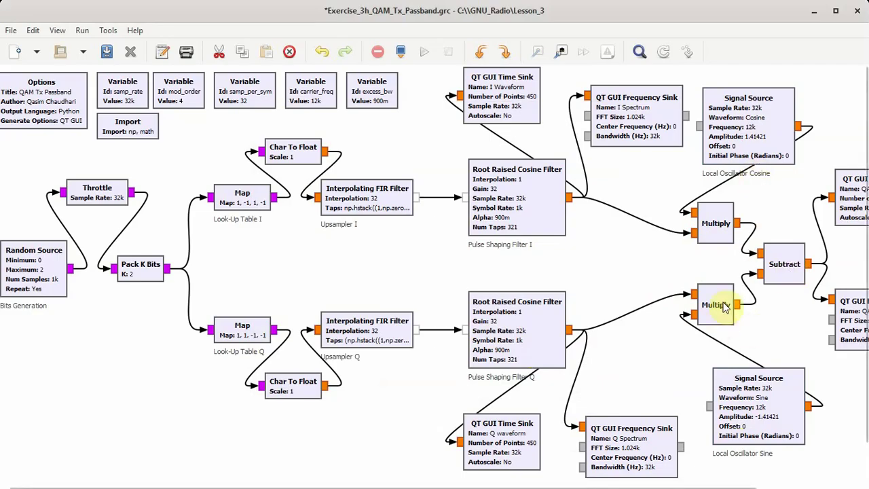
{"action": "left_click", "coordinate": [734, 420]}
{"action": "double_click", "coordinate": [734, 420]}
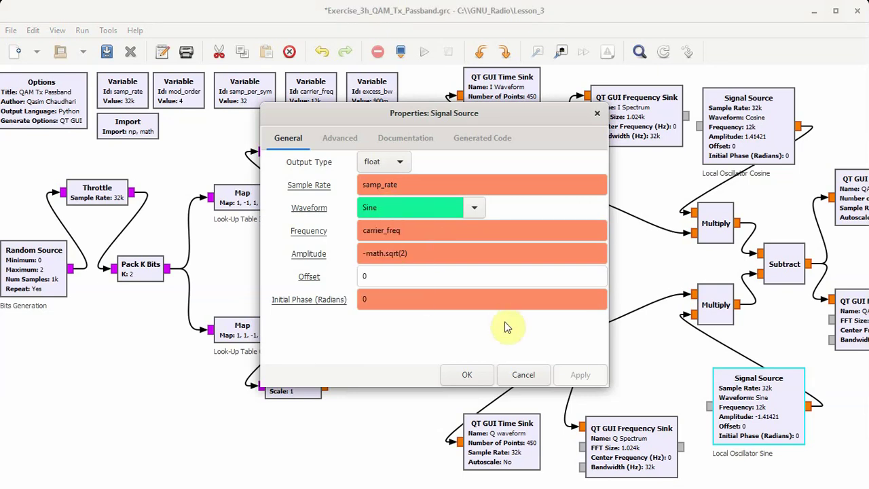
{"action": "left_click", "coordinate": [521, 370]}
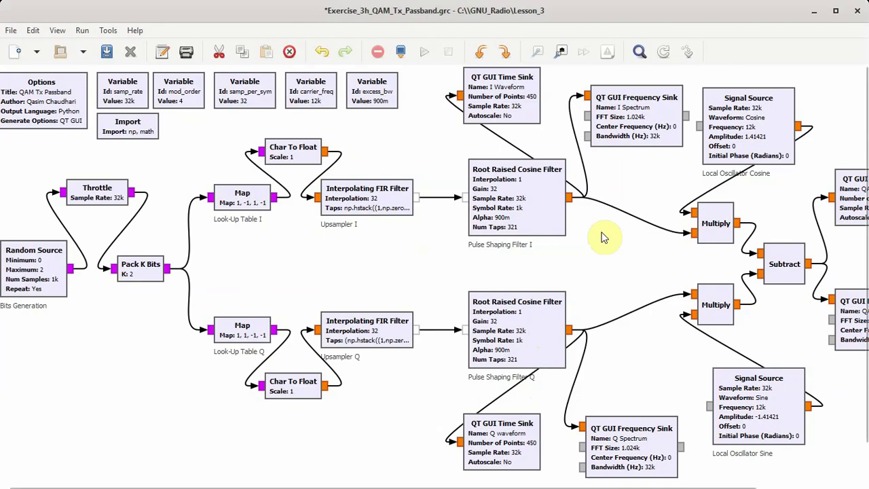
Step: Save and run the QAM Tx Passband flowgraph, zooming the QAM Waveform to about 1.5–1.85 ms and back
{"action": "left_click", "coordinate": [424, 56]}
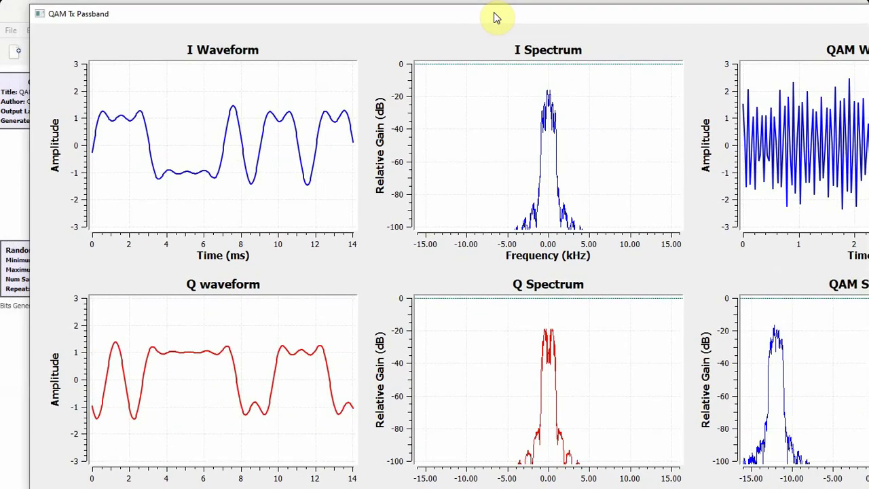
{"action": "left_click_drag", "start_coordinate": [496, 18], "coordinate": [204, 7]}
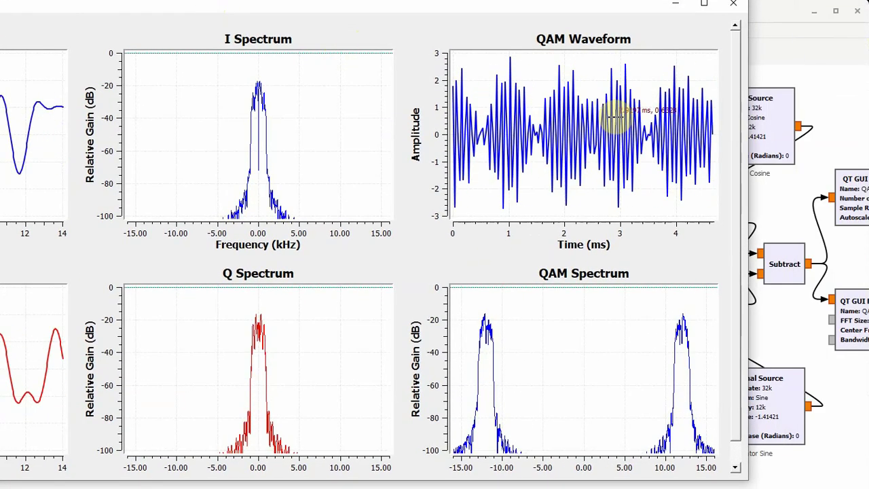
{"action": "left_click_drag", "start_coordinate": [536, 65], "coordinate": [557, 203]}
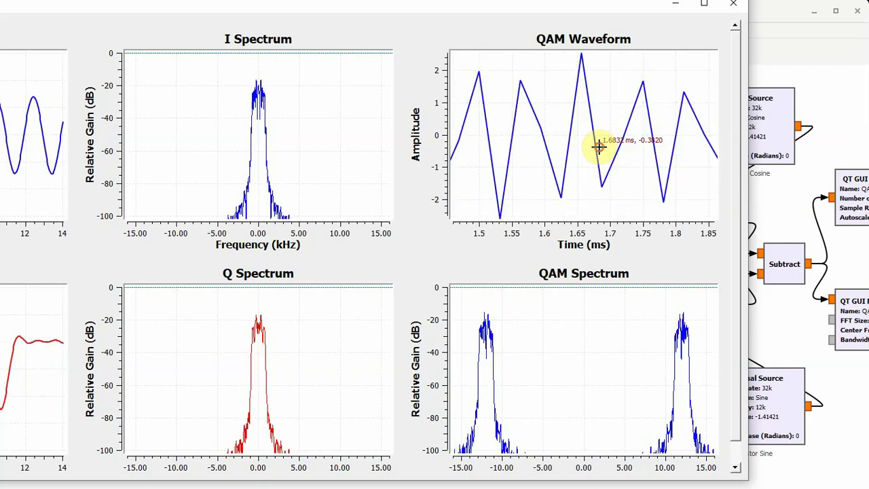
{"action": "right_click", "coordinate": [600, 145]}
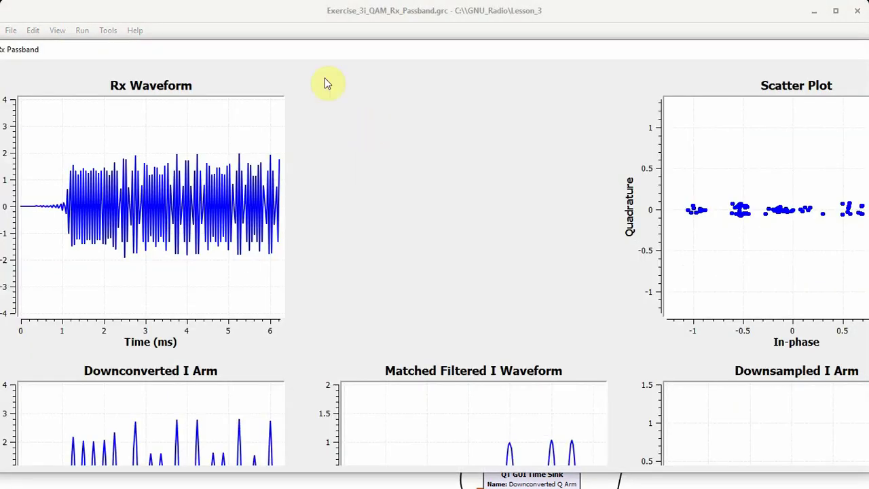
Step: Scroll through the receiver's I/Q arm waveforms down to the smeared scatter plot
{"action": "left_click_drag", "start_coordinate": [309, 60], "coordinate": [373, 5]}
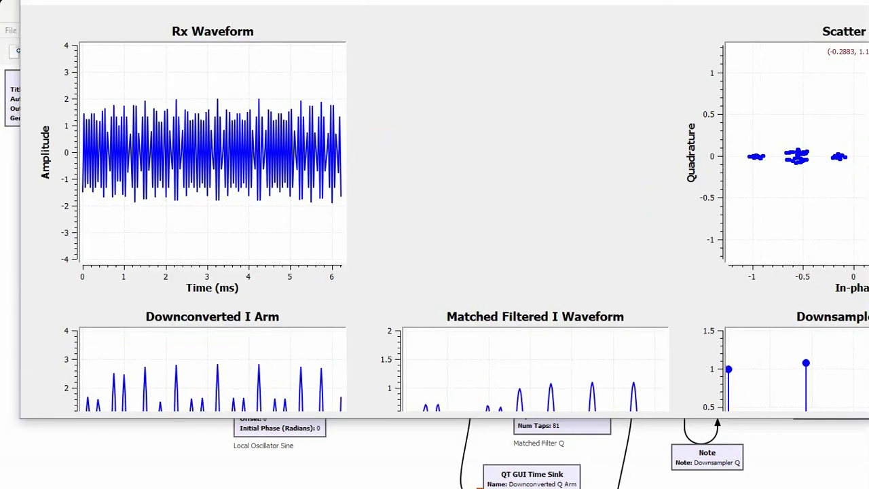
{"action": "scroll", "coordinate": [434, 211], "scroll_direction": "down", "scroll_amount": 5}
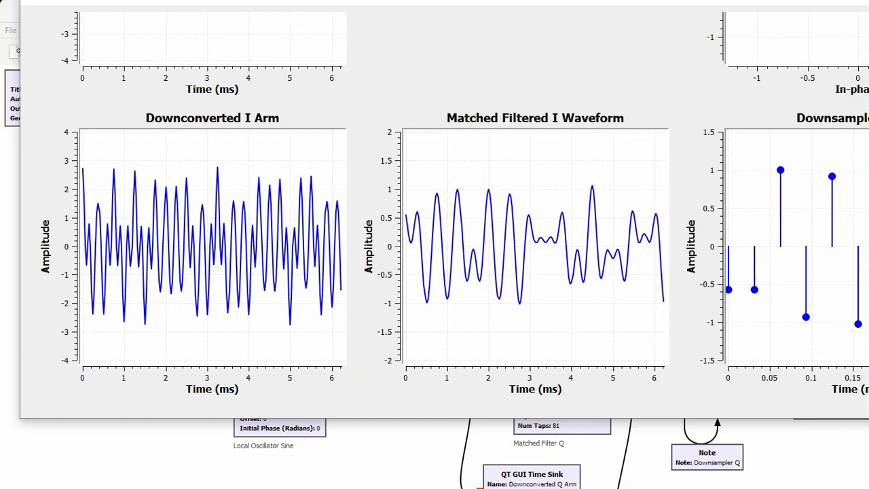
{"action": "scroll", "coordinate": [435, 210], "scroll_direction": "down", "scroll_amount": 1}
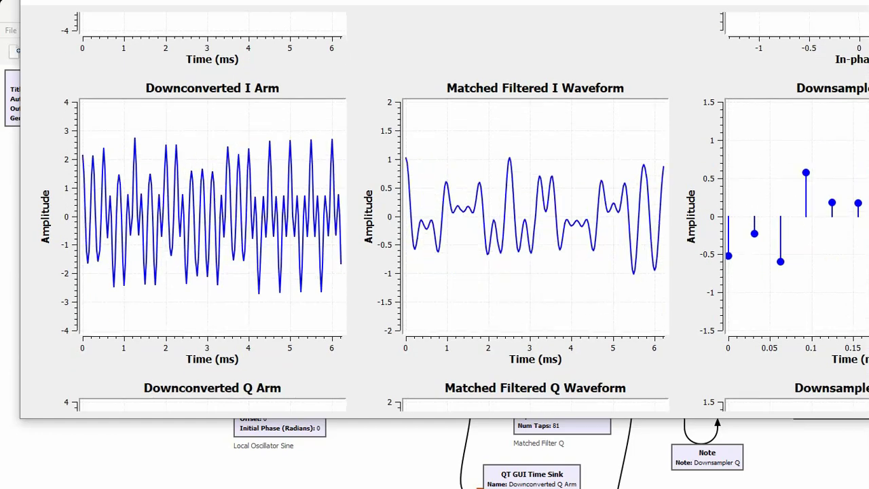
{"action": "scroll", "coordinate": [434, 211], "scroll_direction": "down", "scroll_amount": 2}
{"action": "scroll", "coordinate": [435, 211], "scroll_direction": "down", "scroll_amount": 4}
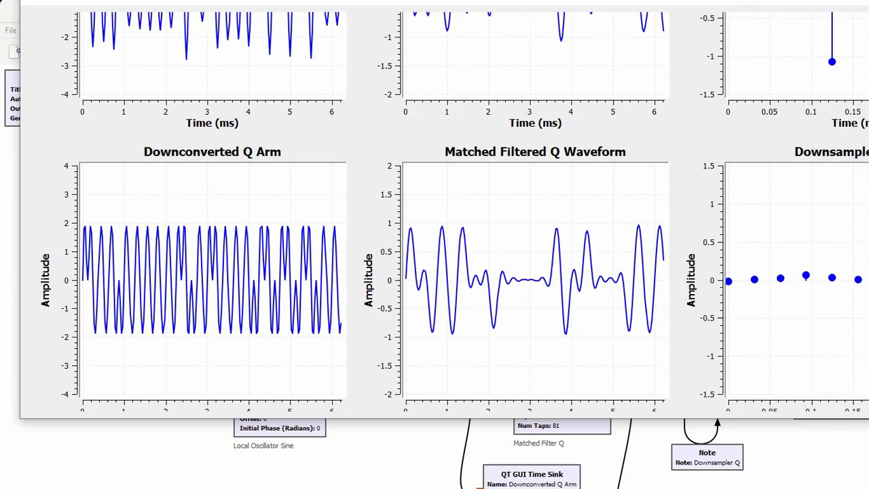
{"action": "scroll", "coordinate": [435, 210], "scroll_direction": "up", "scroll_amount": 1}
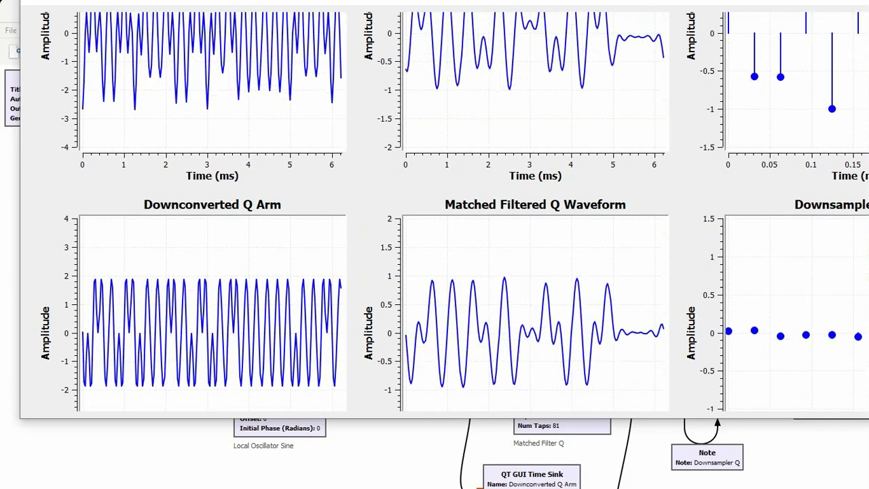
{"action": "scroll", "coordinate": [434, 210], "scroll_direction": "up", "scroll_amount": 4}
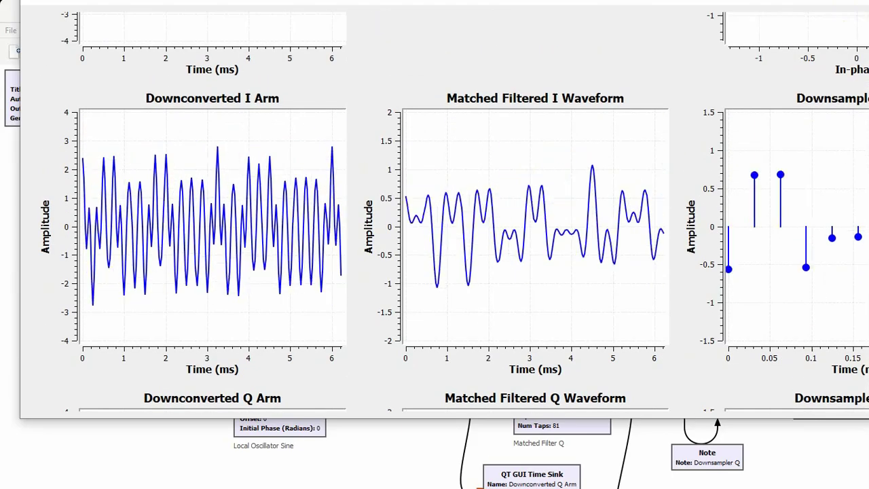
Step: Bring the receiver plot window's top edge into view and close the window
{"action": "left_click_drag", "start_coordinate": [862, 2], "coordinate": [665, 38]}
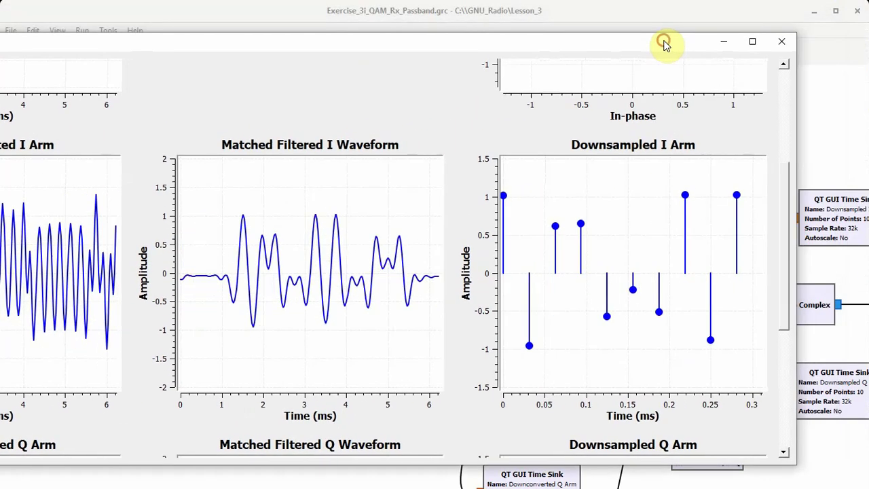
{"action": "left_click_drag", "start_coordinate": [786, 187], "coordinate": [768, 97]}
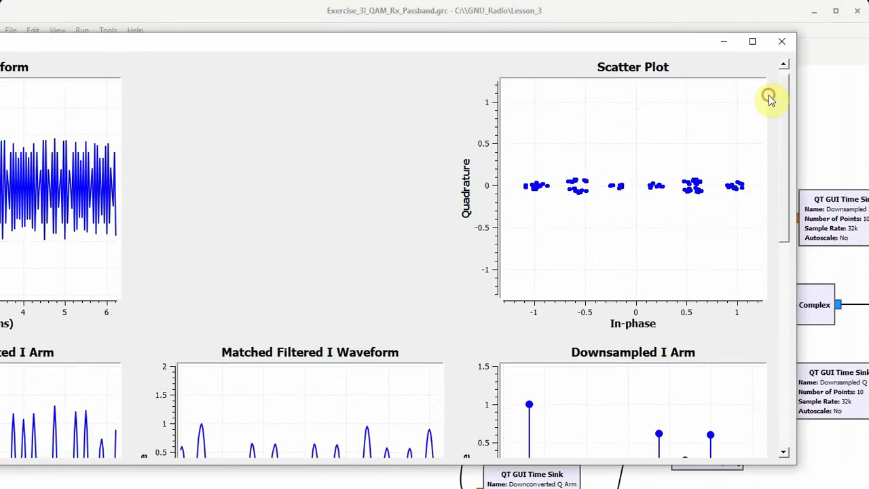
{"action": "left_click", "coordinate": [781, 43]}
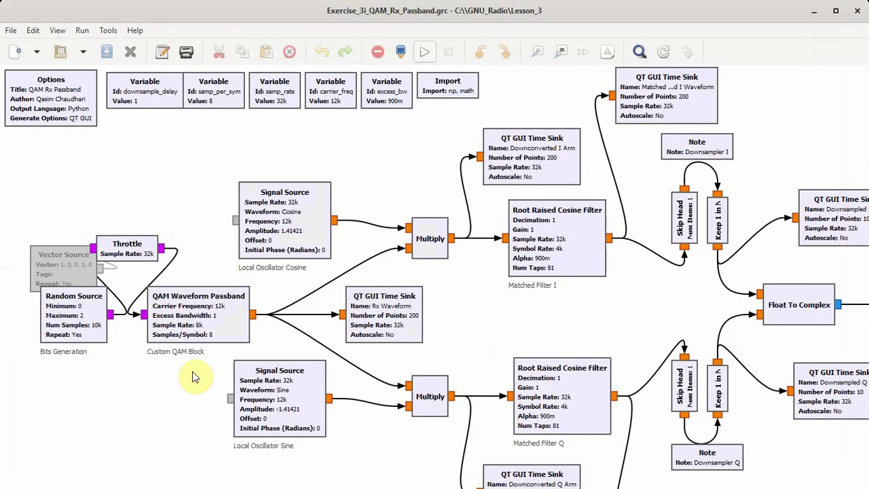
Step: Set the QAM Waveform Passband block's parameters to excess_bw, samp_rate and samp_per_sym
{"action": "double_click", "coordinate": [209, 326]}
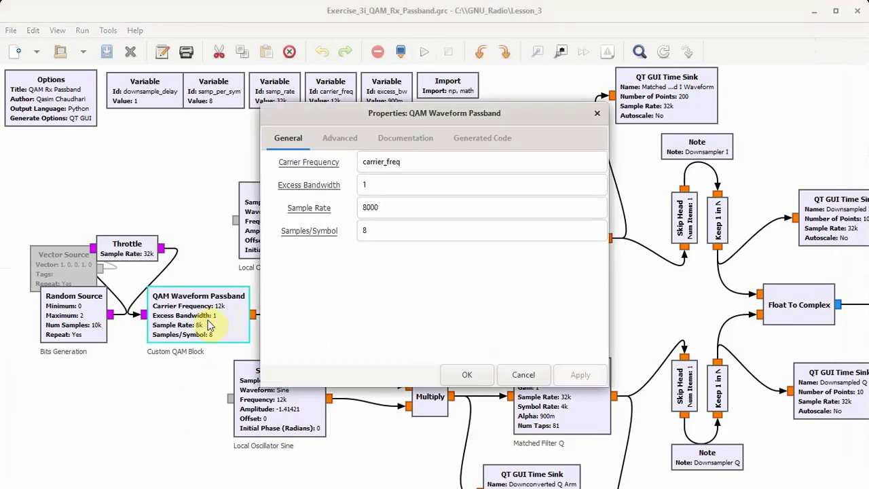
{"action": "double_click", "coordinate": [397, 188]}
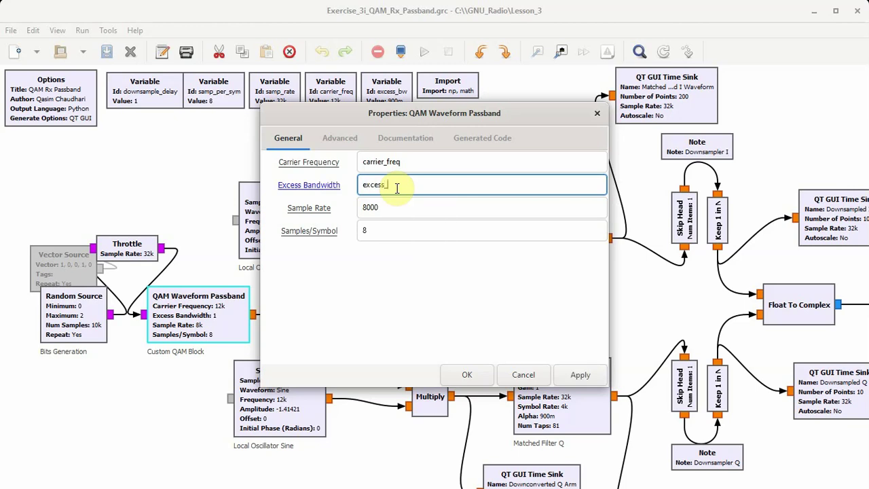
{"action": "type", "text": "bw"}
{"action": "key", "text": "Tab"}
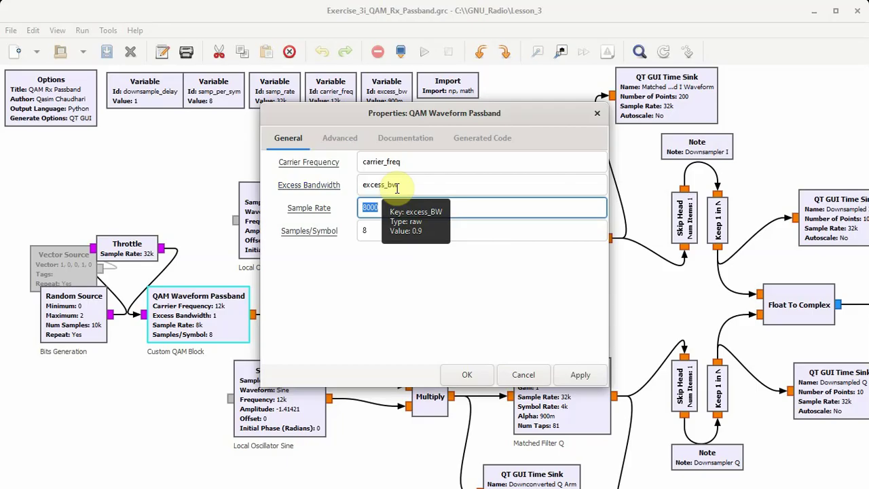
{"action": "type", "text": "samp_rate"}
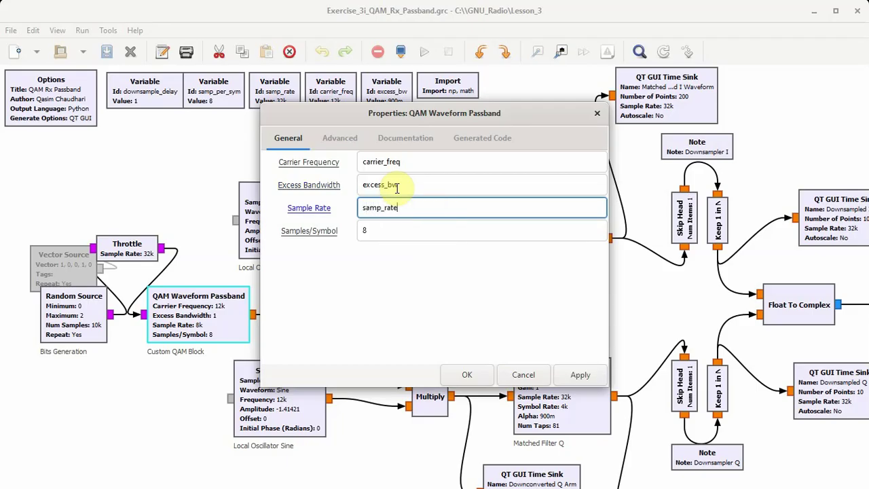
{"action": "key", "text": "Tab"}
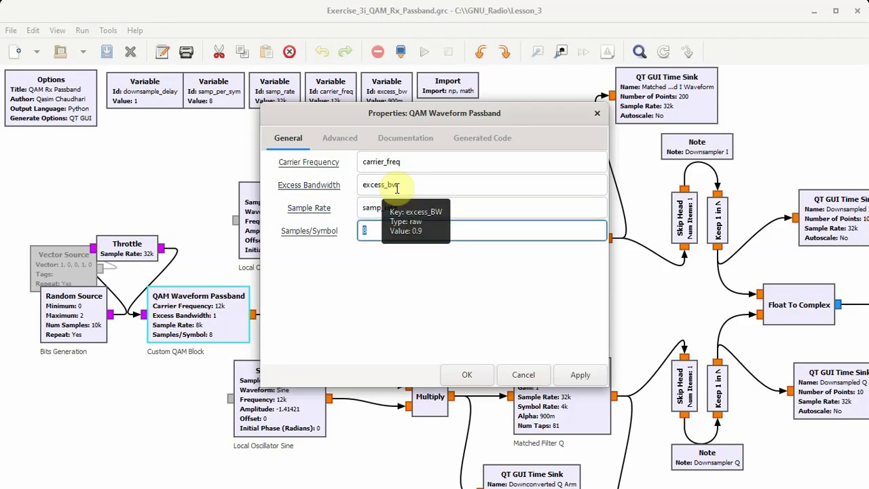
{"action": "type", "text": "samp"}
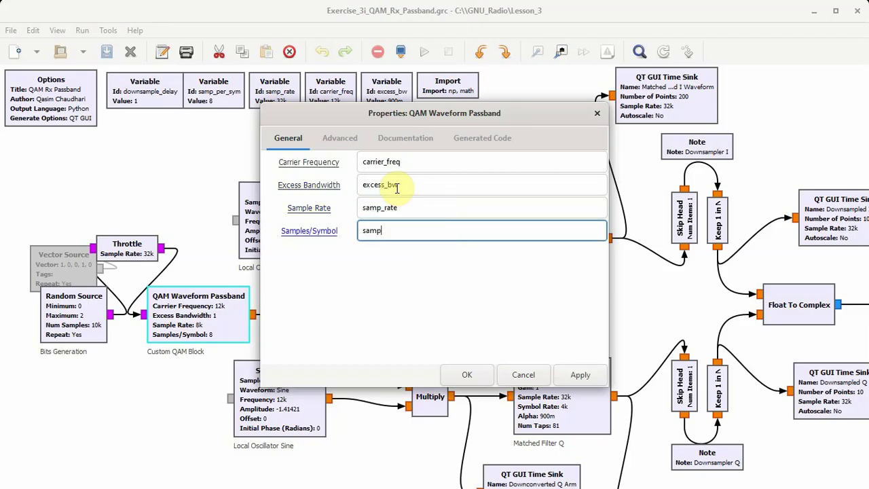
{"action": "type", "text": "_"}
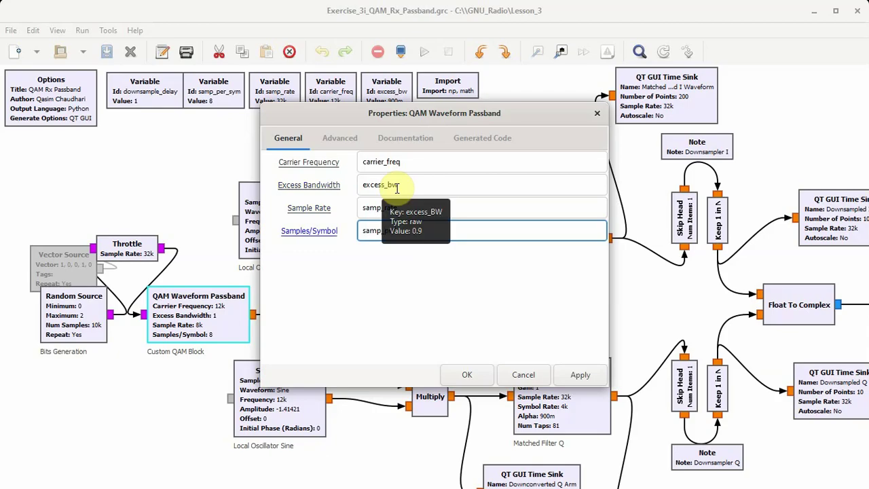
{"action": "type", "text": "per_sym"}
{"action": "key", "text": "Return"}
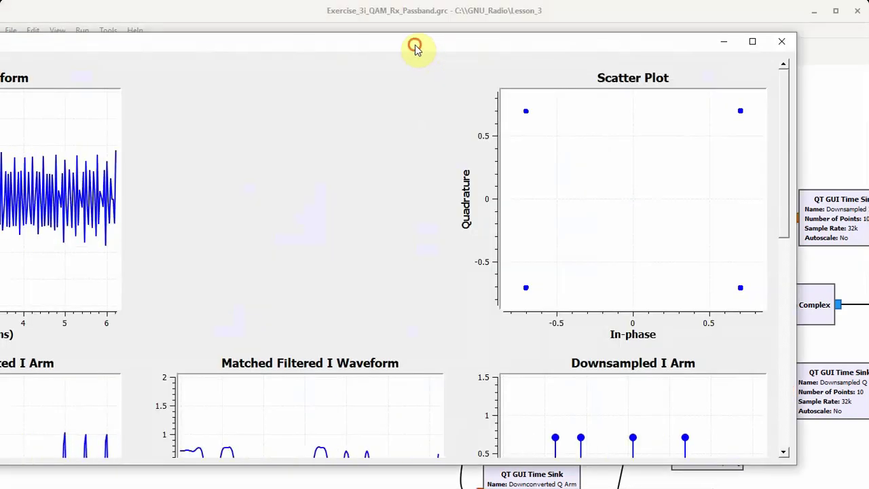
Step: Review the rerun receiver's stage waveforms and clean four-point scatter plot, then close the plot window
{"action": "left_click_drag", "start_coordinate": [417, 49], "coordinate": [657, 2]}
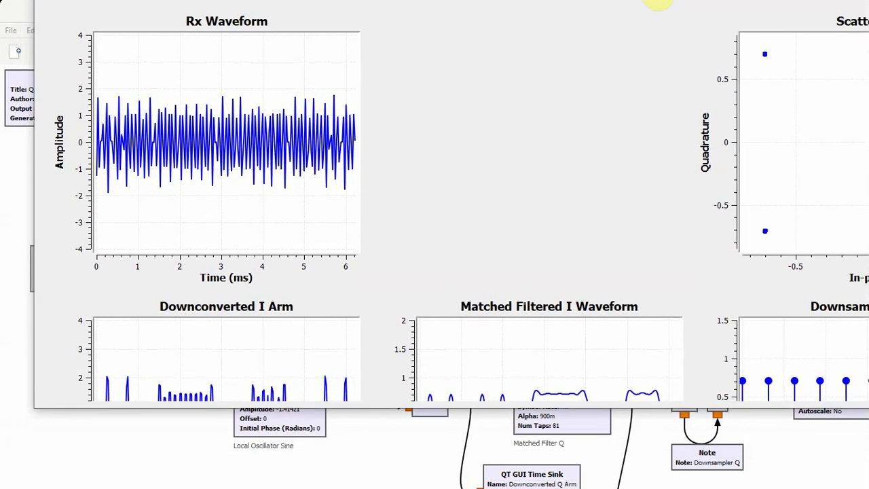
{"action": "scroll", "coordinate": [605, 111], "scroll_direction": "down", "scroll_amount": 3}
{"action": "scroll", "coordinate": [605, 110], "scroll_direction": "down", "scroll_amount": 1}
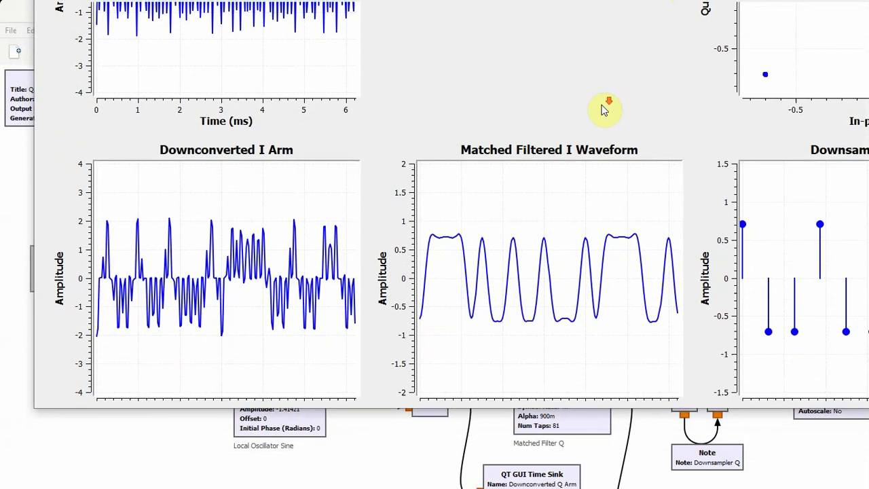
{"action": "scroll", "coordinate": [604, 109], "scroll_direction": "down", "scroll_amount": 1}
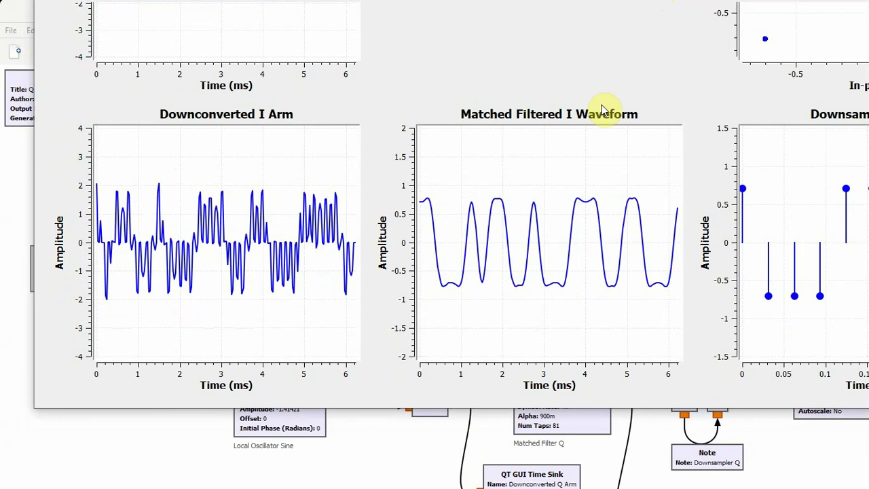
{"action": "scroll", "coordinate": [605, 111], "scroll_direction": "down", "scroll_amount": 5}
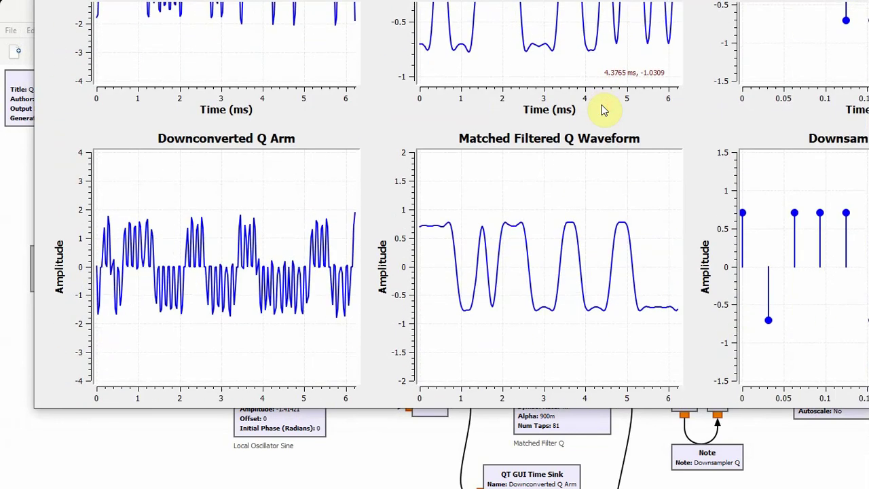
{"action": "scroll", "coordinate": [604, 111], "scroll_direction": "up", "scroll_amount": 3}
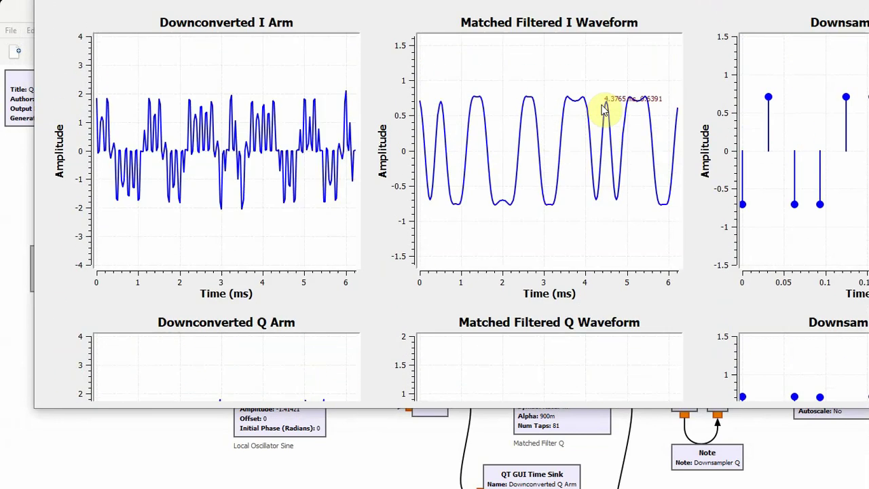
{"action": "scroll", "coordinate": [604, 111], "scroll_direction": "up", "scroll_amount": 1}
{"action": "scroll", "coordinate": [604, 111], "scroll_direction": "down", "scroll_amount": 3}
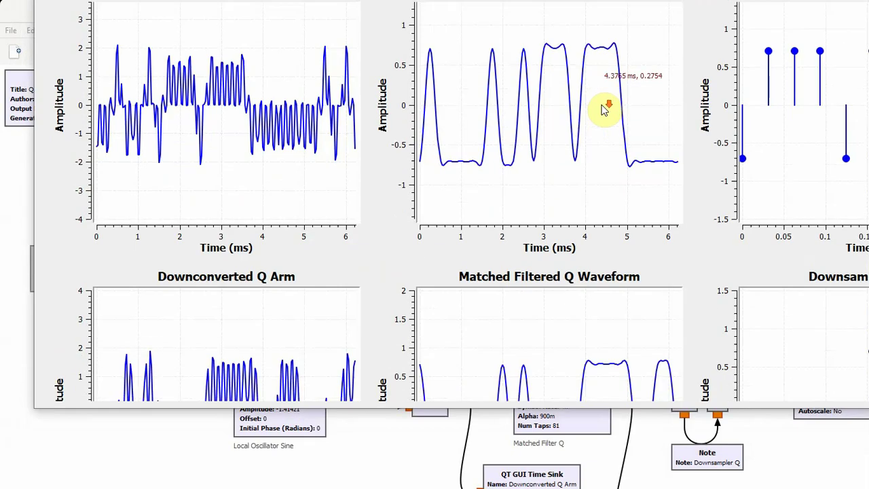
{"action": "scroll", "coordinate": [604, 111], "scroll_direction": "up", "scroll_amount": 7}
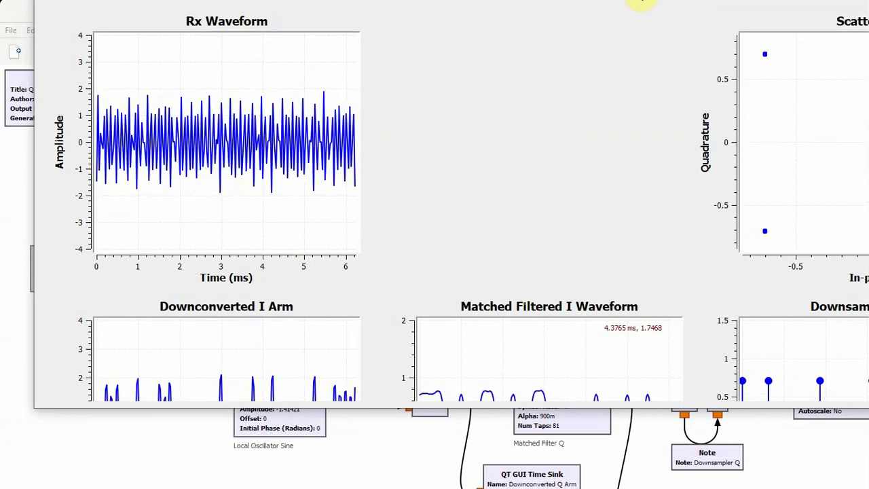
{"action": "left_click_drag", "start_coordinate": [642, 1], "coordinate": [413, 51]}
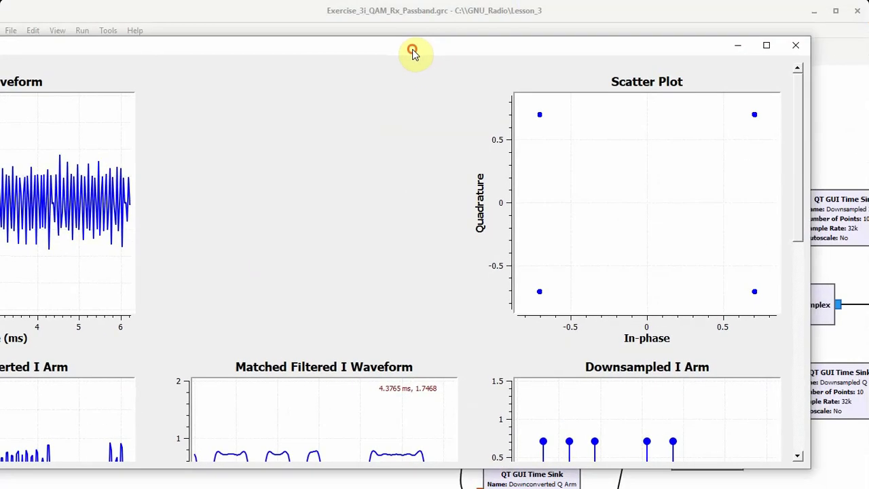
{"action": "left_click", "coordinate": [796, 53]}
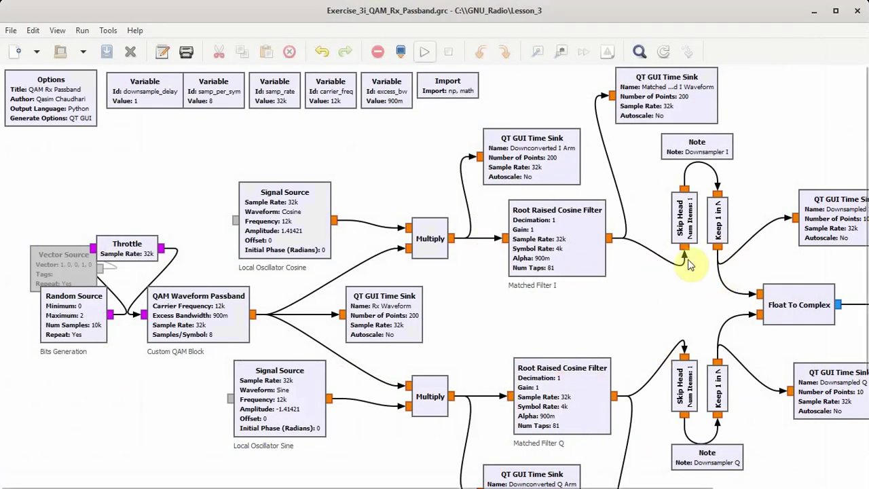
{"action": "left_click", "coordinate": [308, 218]}
{"action": "left_click", "coordinate": [288, 370]}
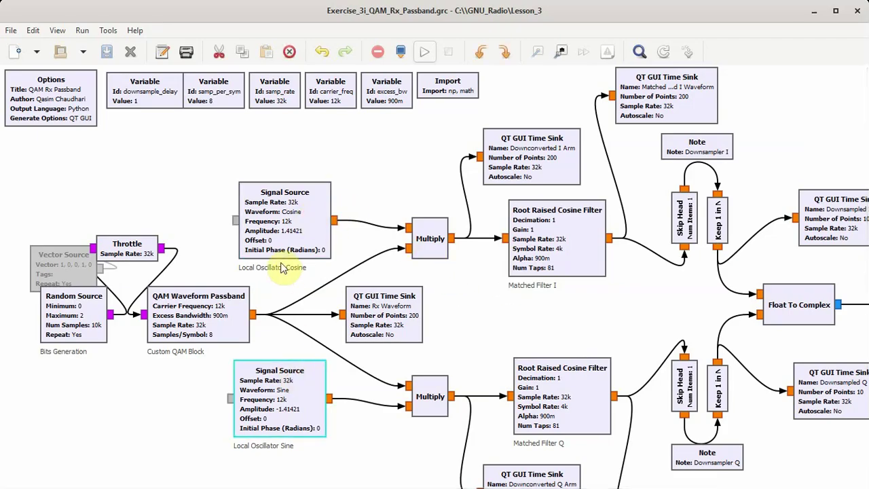
{"action": "left_click", "coordinate": [277, 241]}
{"action": "left_click", "coordinate": [288, 386]}
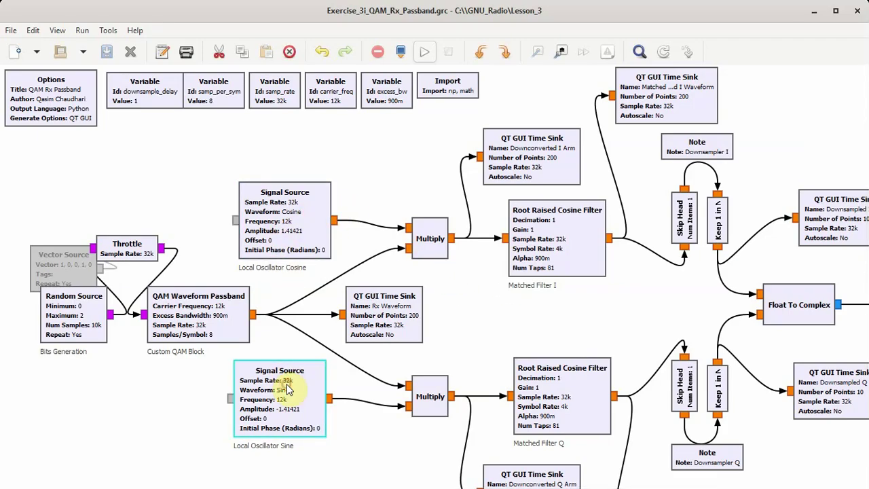